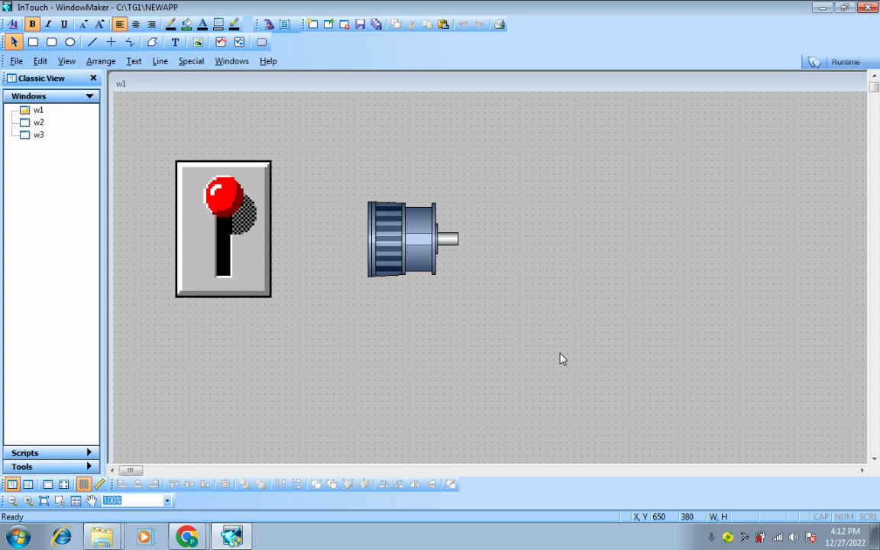
Open windows w2, w3 and w1 to review the graphics on each.
left_click(38, 126)
left_click(40, 135)
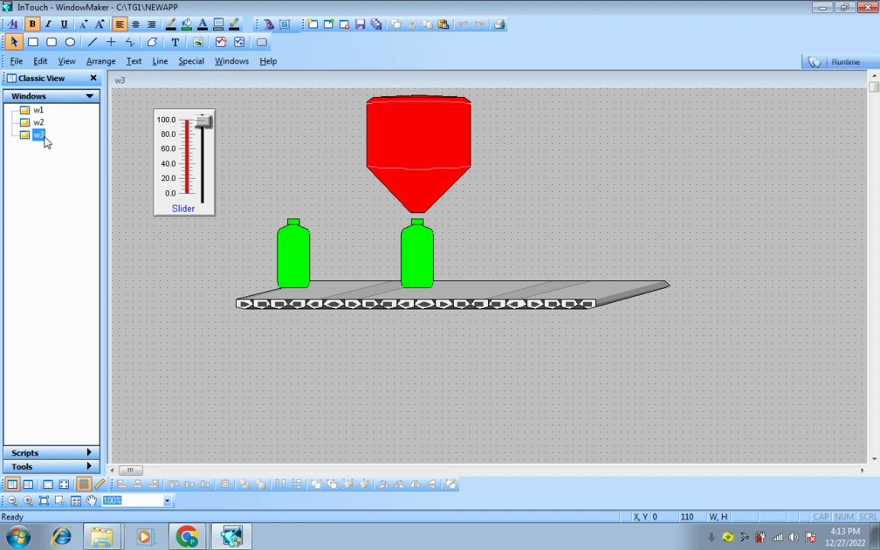
double_click(37, 110)
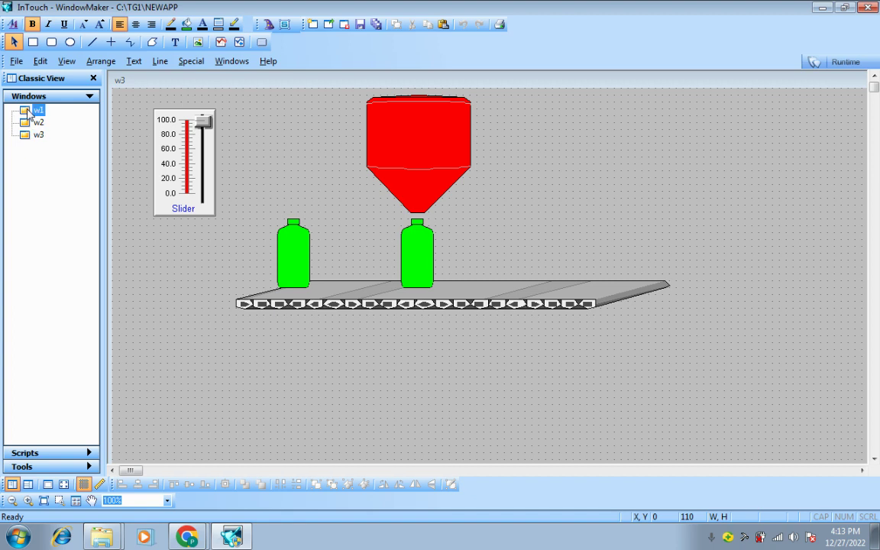
double_click(38, 123)
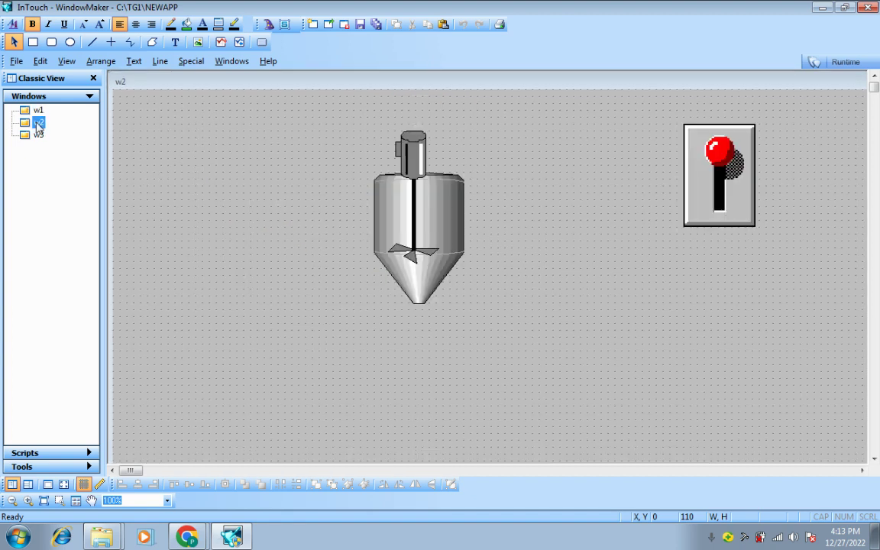
double_click(38, 135)
double_click(38, 110)
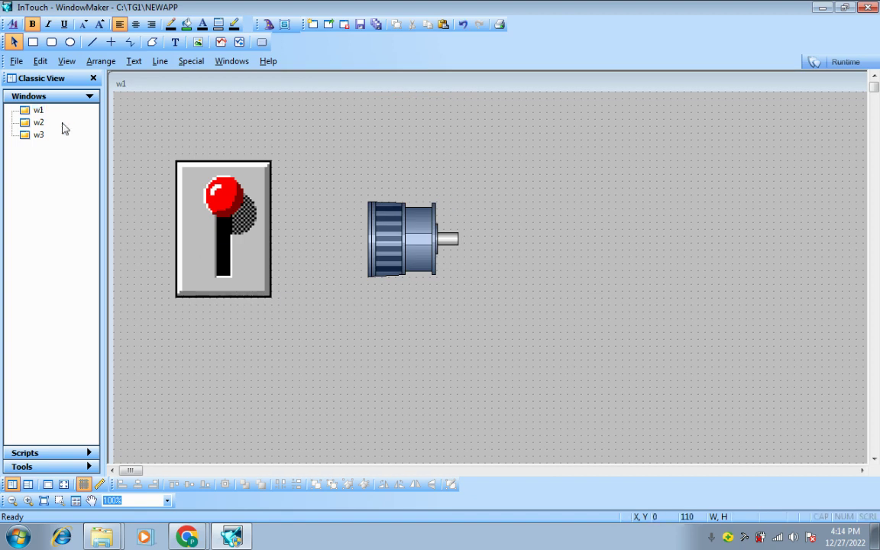
Create a new Replace-type window named secur with the default dimensions.
left_click(16, 61)
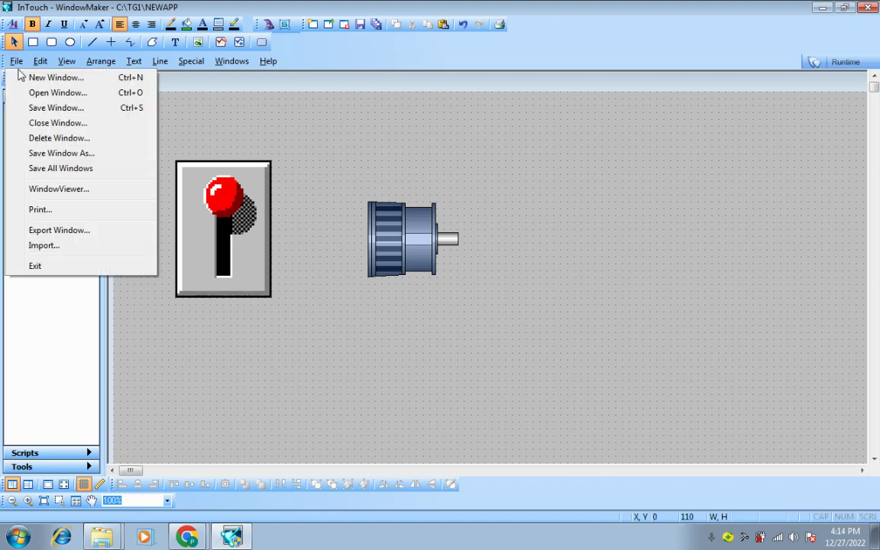
left_click(26, 79)
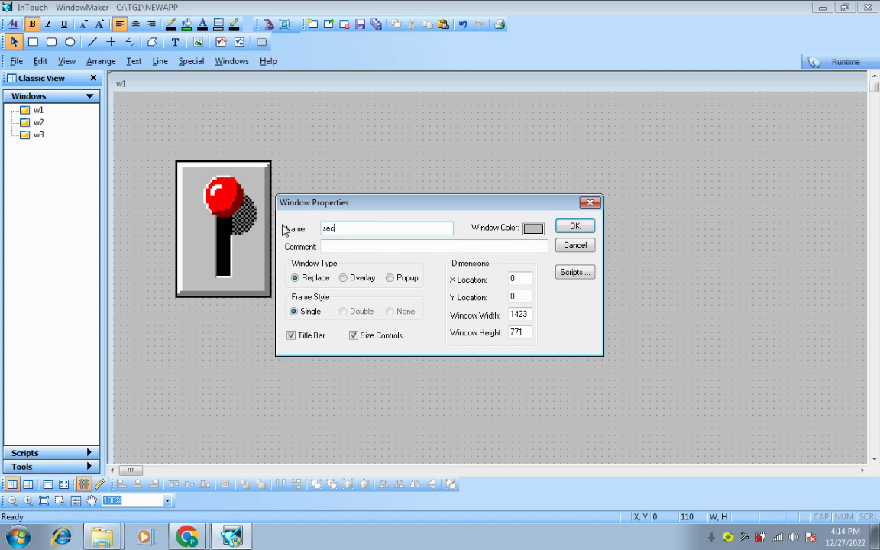
left_click(584, 227)
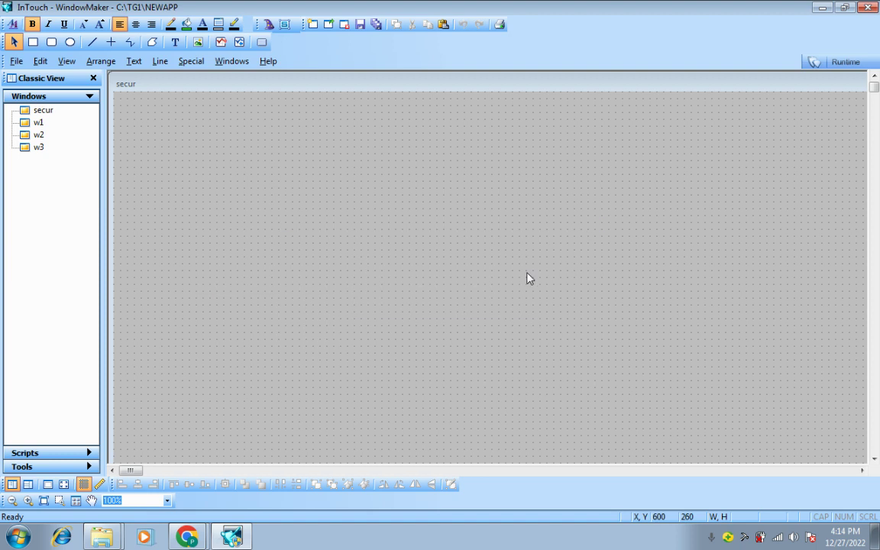
In window w1, draw a button about 210 by 130 in the empty area beyond the motor.
double_click(38, 124)
left_click(261, 42)
left_click_drag(519, 132, 663, 222)
Give the new button a Show Window touch link that opens only the secur window.
double_click(614, 206)
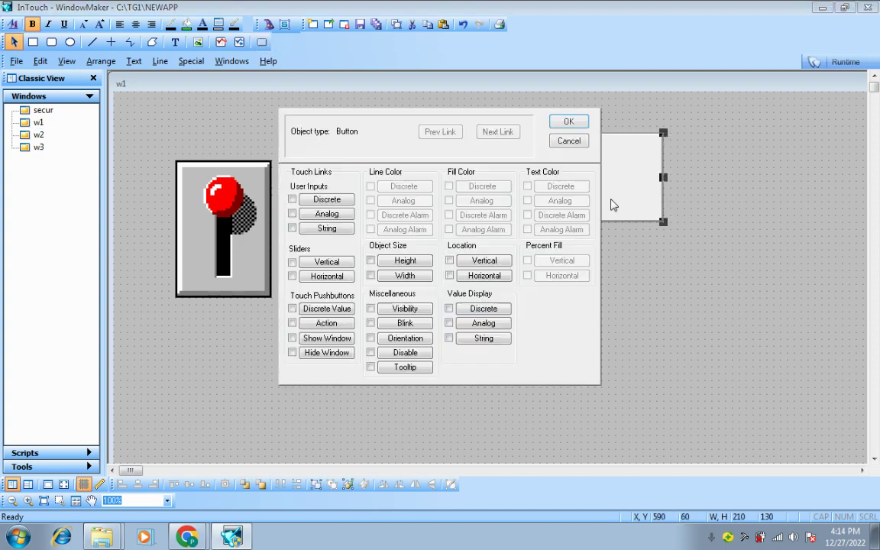
left_click(334, 345)
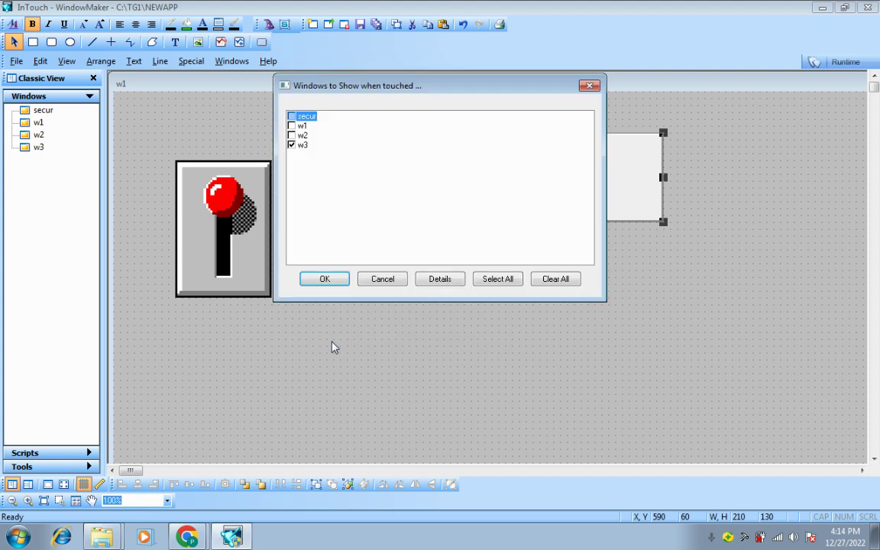
left_click(291, 145)
left_click(325, 278)
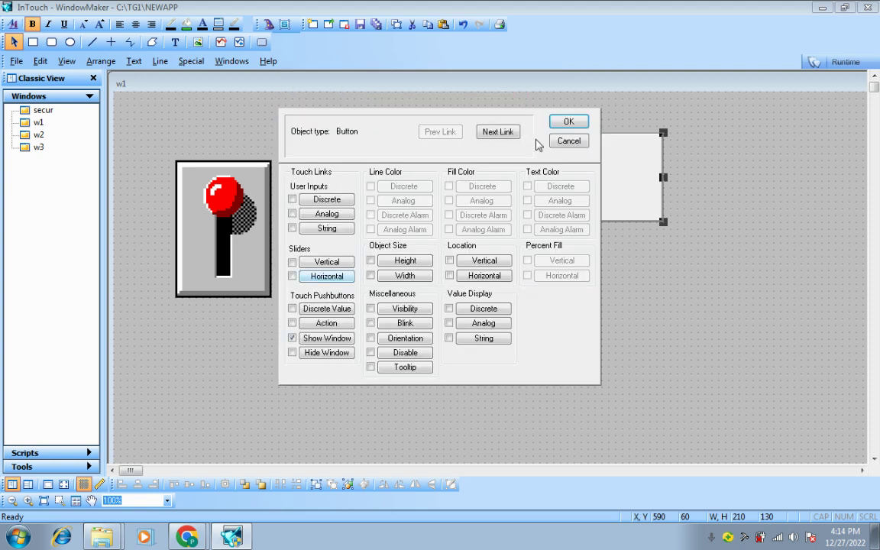
left_click(568, 122)
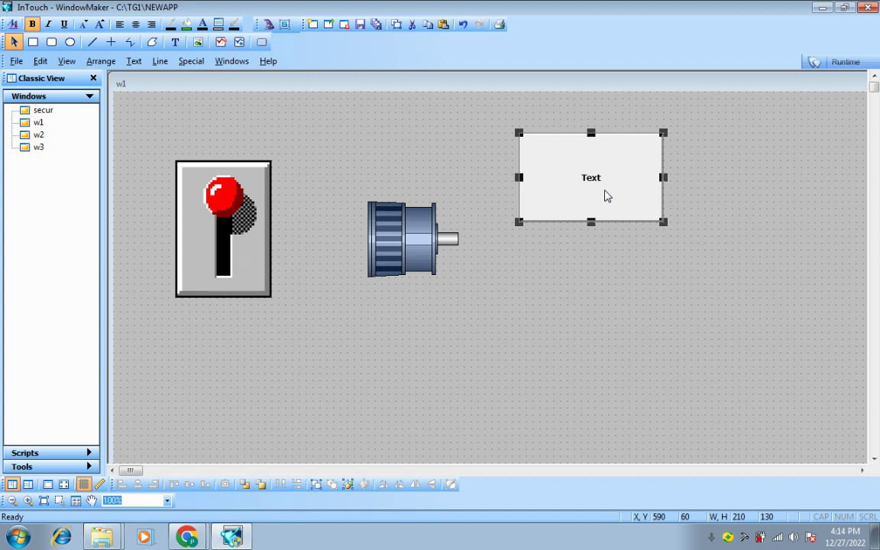
Change the w1 button's text to main.
key("ctrl+l")
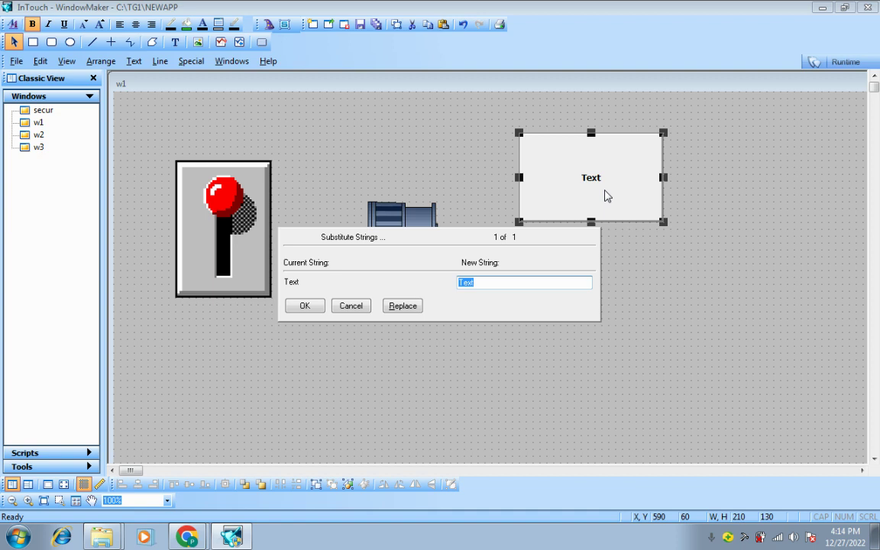
type("main")
left_click(309, 305)
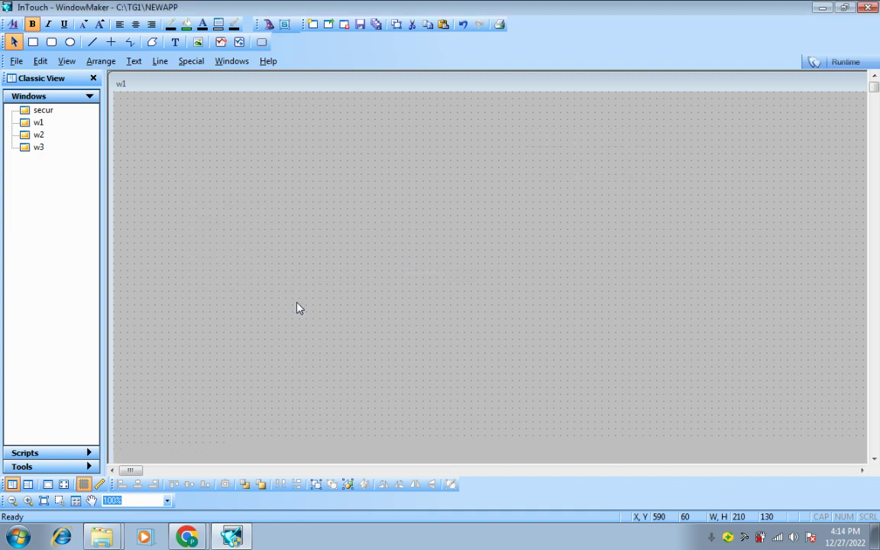
Copy the main button from w1 and paste it into w2 beside the mixer tank, at about X 60, Y 80.
right_click(555, 199)
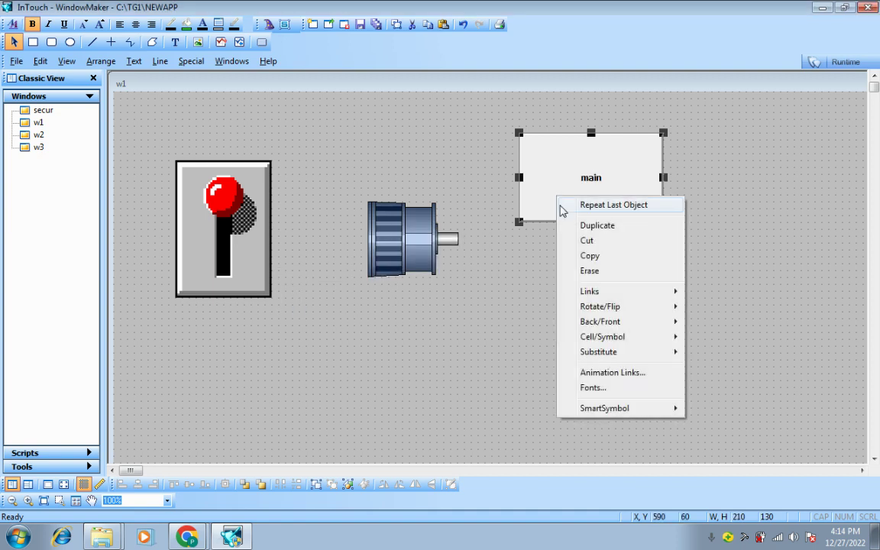
left_click(588, 257)
double_click(36, 135)
right_click(194, 183)
left_click(220, 221)
left_click(155, 147)
Check which window the Show Window link of the main button in w2 opens.
double_click(204, 189)
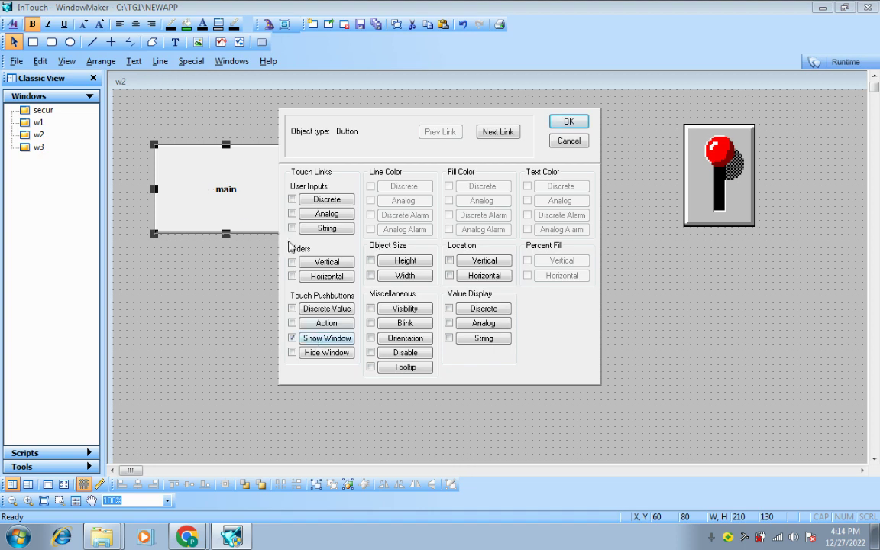
left_click(325, 339)
left_click(323, 279)
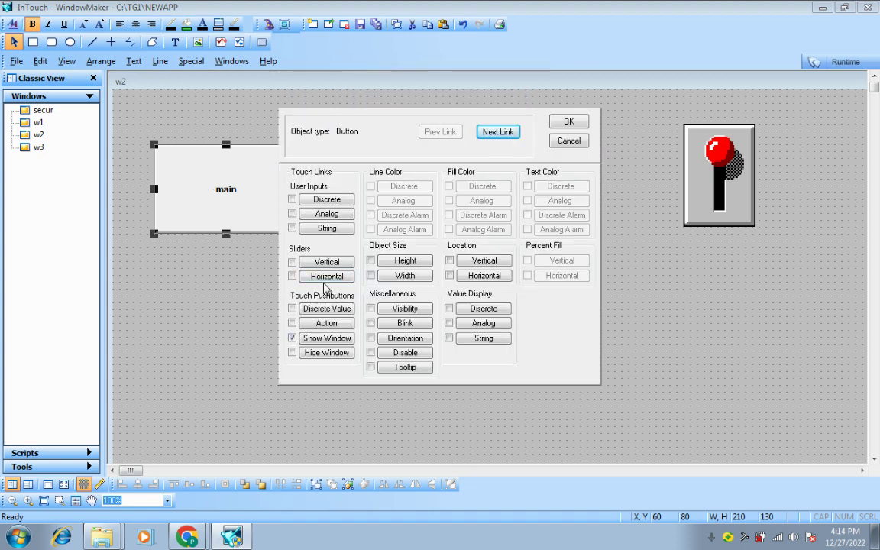
left_click(566, 122)
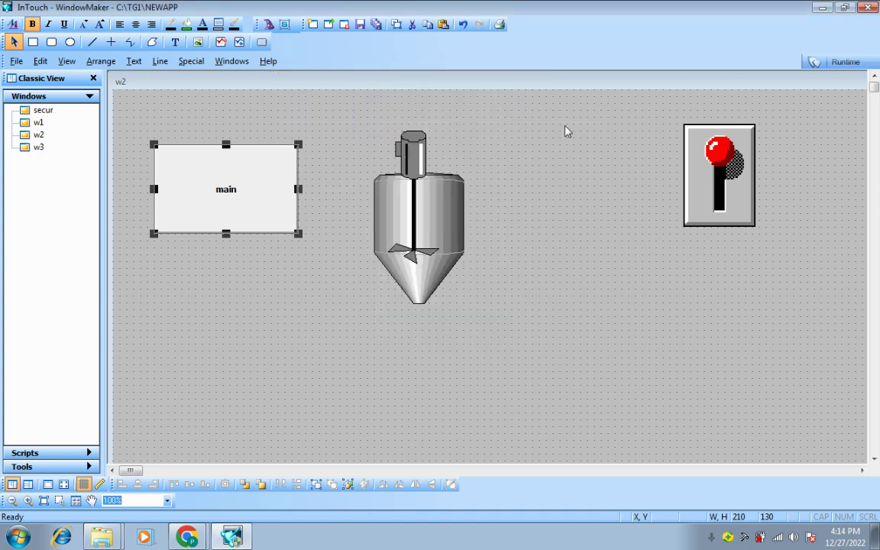
Paste the main button into w3 in the empty area above the conveyor's far end, at about X 780, Y 90.
double_click(42, 150)
right_click(672, 170)
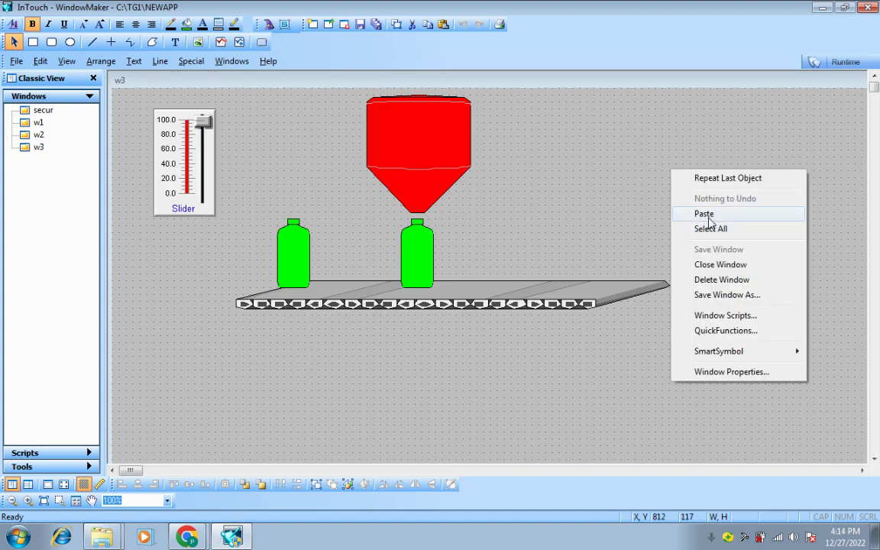
left_click(704, 214)
left_click(667, 176)
Check which window the Show Window link of the main button in w3 opens.
double_click(679, 189)
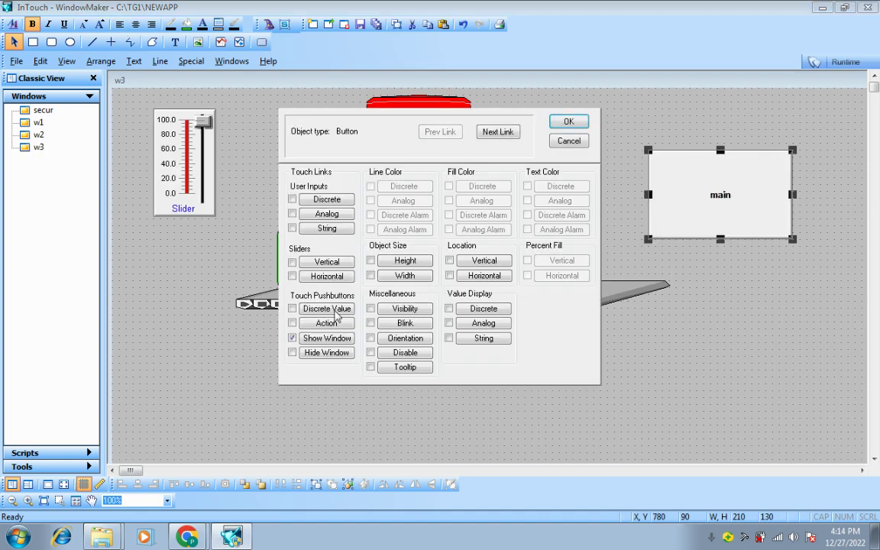
left_click(335, 337)
left_click(324, 280)
left_click(568, 124)
left_click(264, 152)
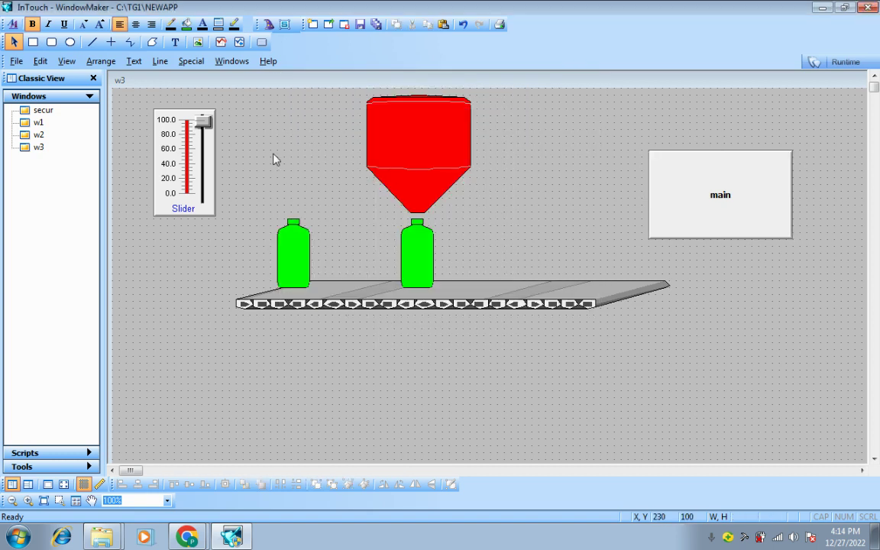
Paste the main button into the secur window at about X 400, Y 110.
double_click(41, 111)
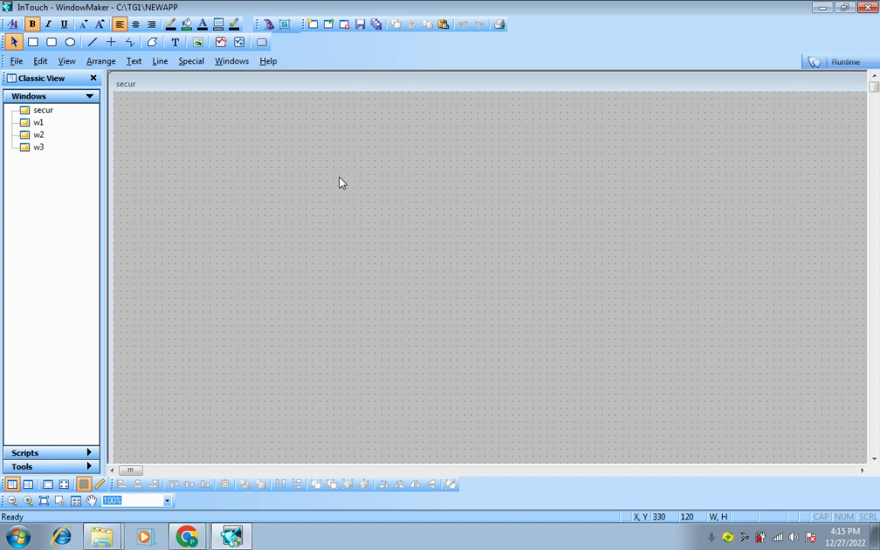
right_click(369, 169)
left_click(401, 211)
left_click(390, 167)
Duplicate the main button twice in secur, placing the copies at about X 710, Y 110 and X 570, Y 320.
right_click(446, 210)
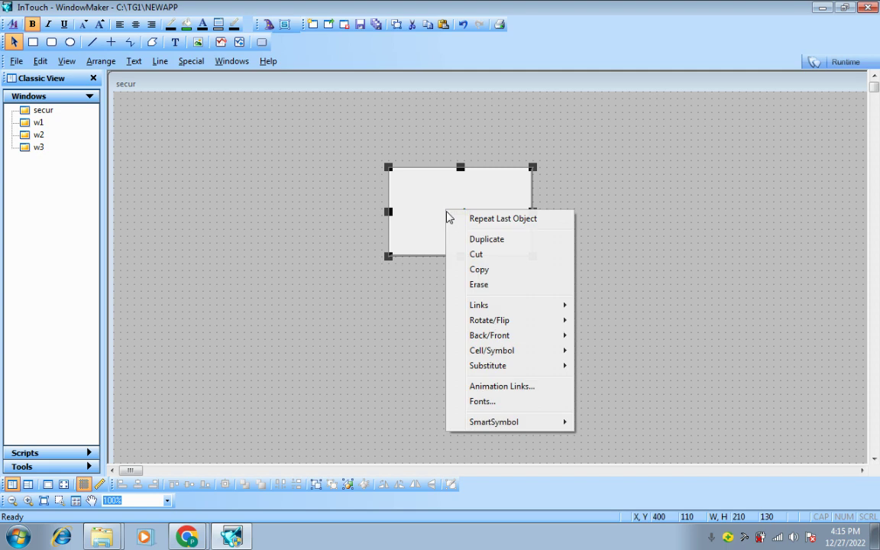
left_click(484, 241)
right_click(483, 230)
left_click(505, 256)
key("ctrl+v")
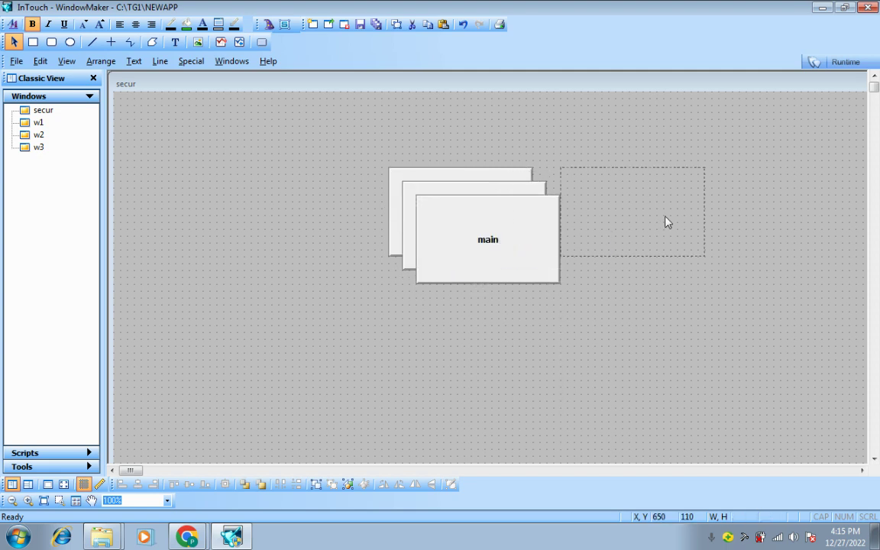
left_click(699, 220)
key("ctrl+v")
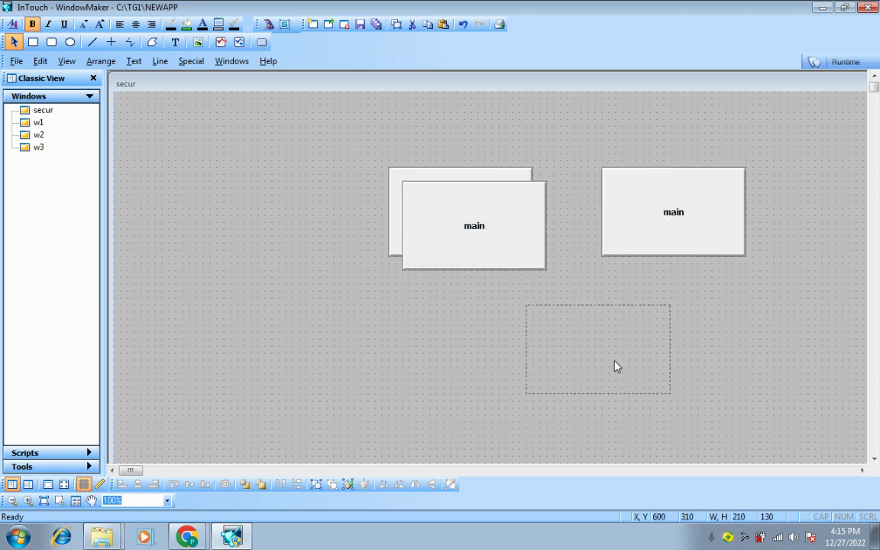
left_click(596, 371)
Set the first secur button's Show Window link to open w1 instead of secur.
double_click(475, 216)
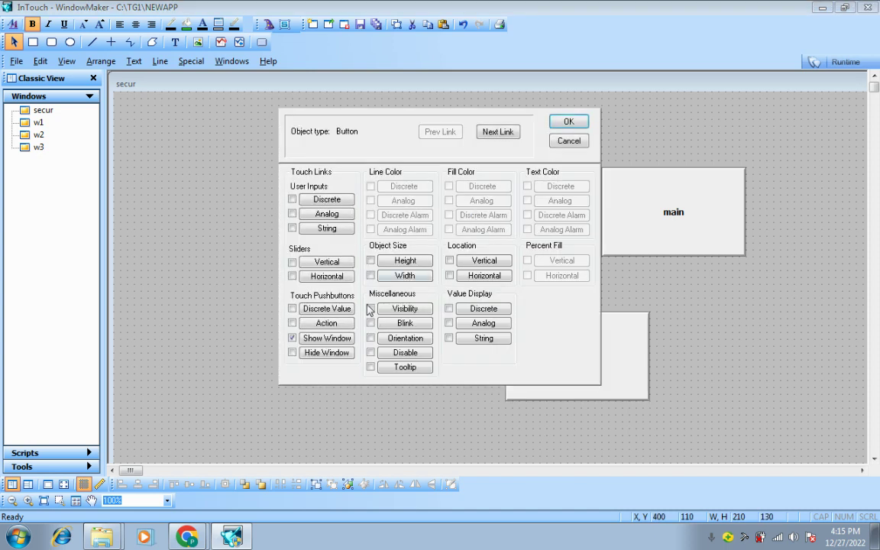
left_click(326, 337)
left_click(291, 126)
left_click(291, 118)
left_click(327, 277)
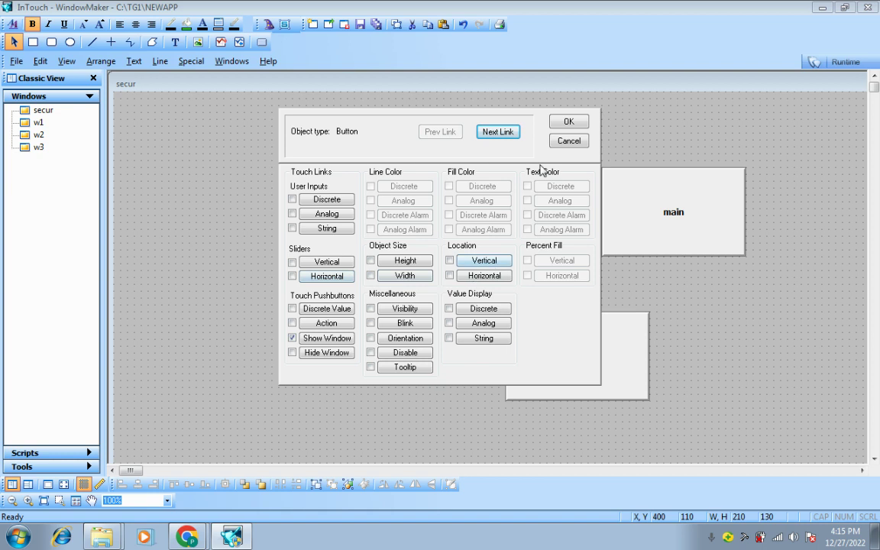
left_click(565, 121)
Set the Show Window link of the second button, level with the first, to open w2 instead of secur.
double_click(620, 184)
left_click(326, 337)
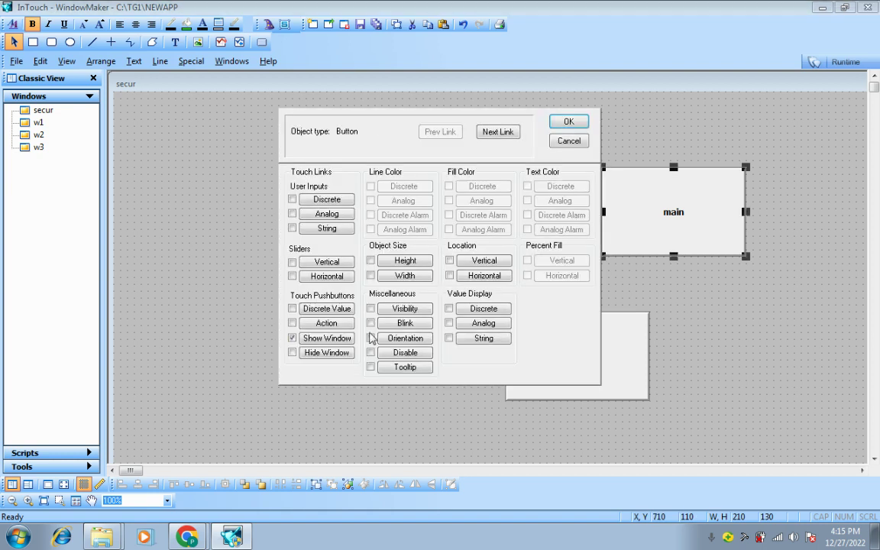
left_click(291, 135)
left_click(291, 116)
left_click(323, 280)
left_click(568, 123)
Set the Show Window link of the lower button to open w3 instead of secur.
double_click(564, 353)
left_click(293, 338)
left_click(306, 344)
left_click(291, 145)
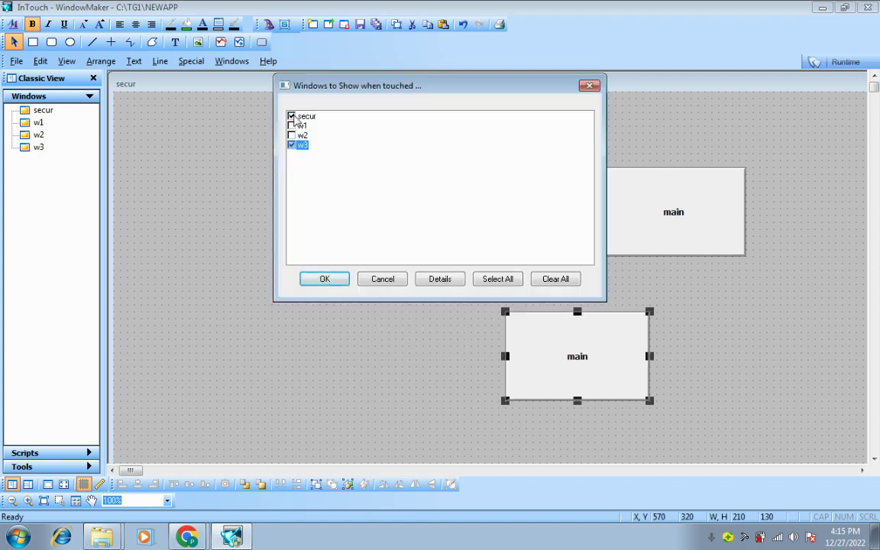
left_click(340, 279)
left_click(564, 126)
Change the text of the button linked to w1 to w1.
left_click(482, 239)
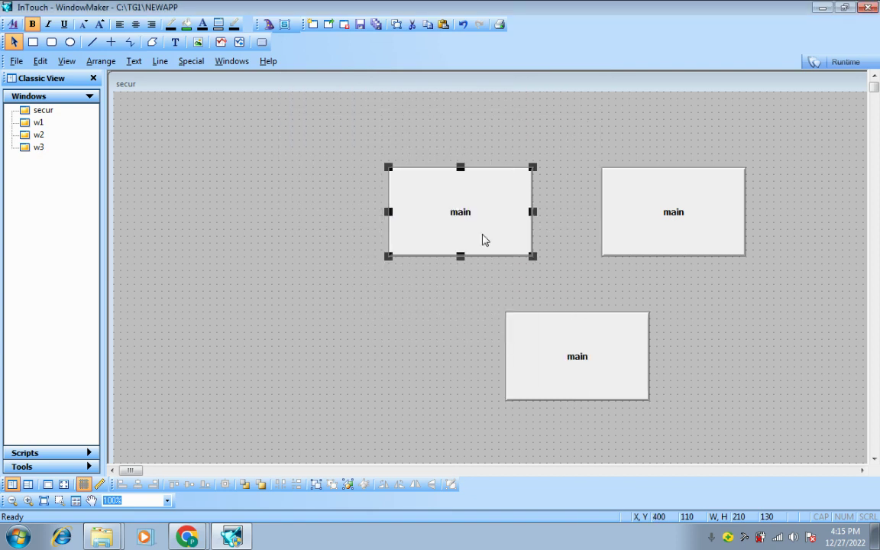
key("ctrl+l")
type("w")
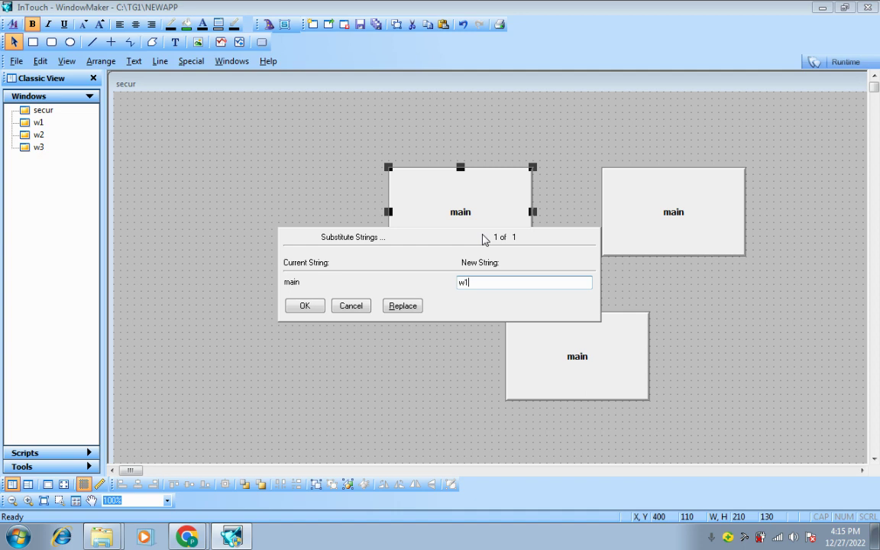
type("1")
left_click(304, 306)
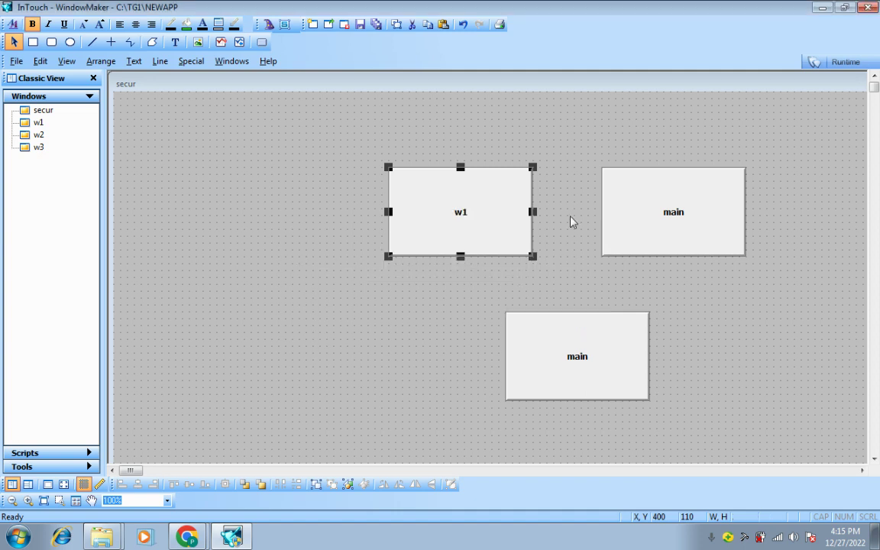
Change the text of the button linked to w2 to w2.
left_click(697, 192)
key("ctrl+l")
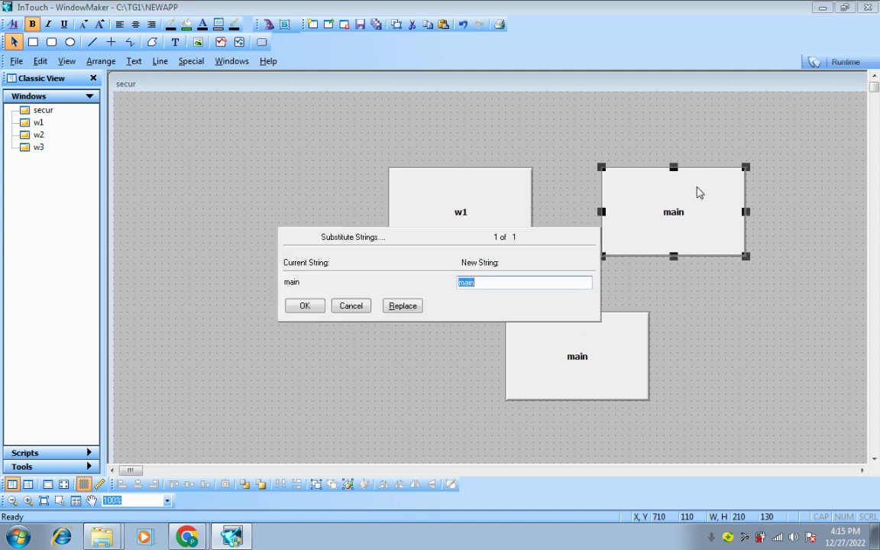
type("w2")
left_click(305, 305)
Change the text of the lower button, linked to w3, to w3.
left_click(571, 376)
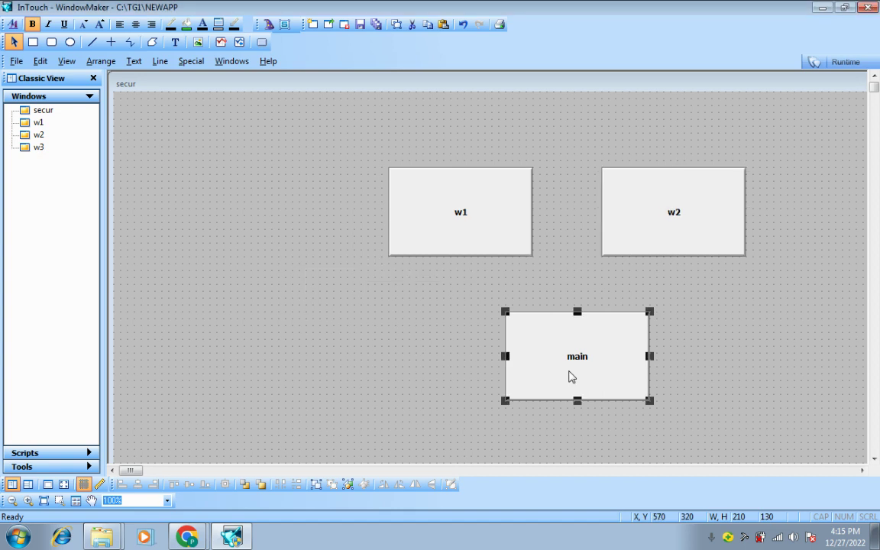
key("ctrl+l")
type("w3")
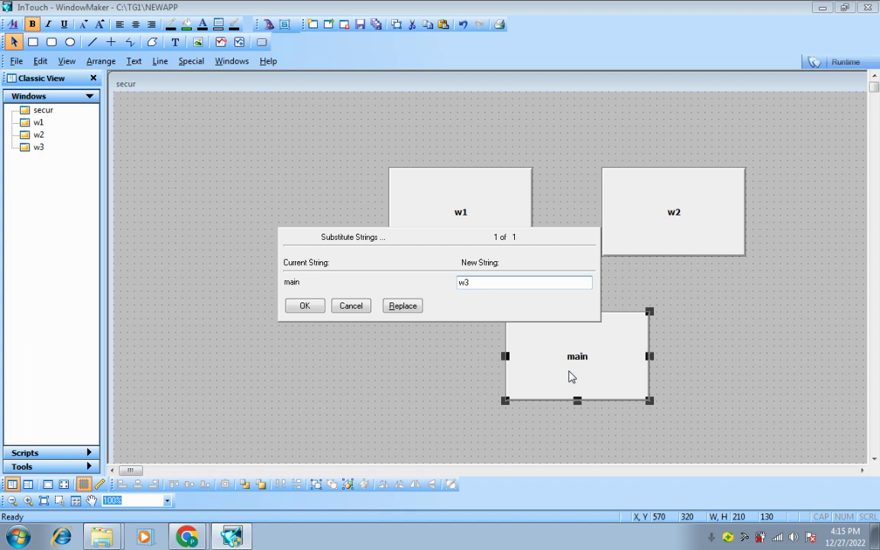
left_click(312, 309)
Arrange the w1, w2 and w3 buttons side by side in one level, evenly spaced row.
left_click(633, 213)
left_click_drag(501, 221, 474, 215)
left_click_drag(624, 216, 579, 212)
left_click_drag(577, 343, 759, 193)
left_click(671, 349)
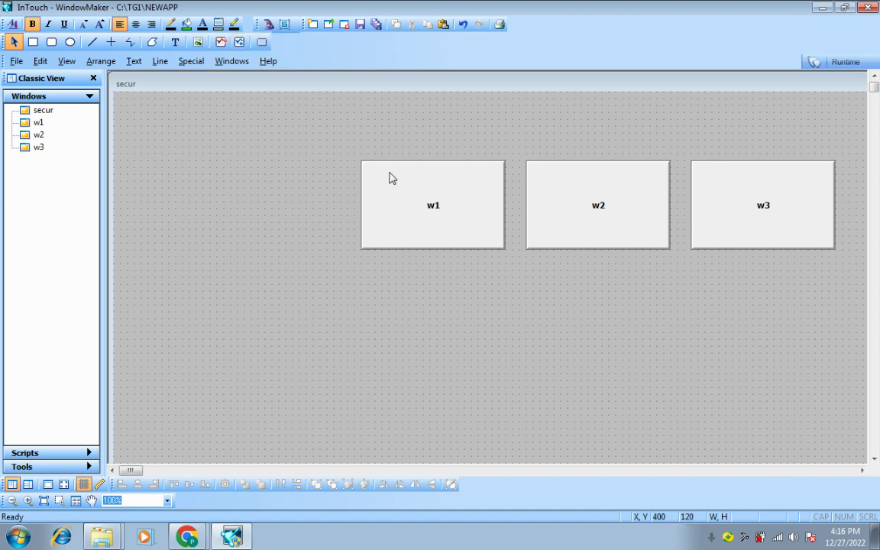
Draw a button about 150 by 80 in the empty area left of the w1 button and place a duplicate below it.
left_click(261, 43)
mouse_move(148, 167)
left_mouse_down()
mouse_move(167, 186)
mouse_move(250, 221)
mouse_move(189, 314)
left_mouse_up()
right_click(216, 203)
left_click(255, 229)
Change the text of the upper new button to user name.
double_click(216, 212)
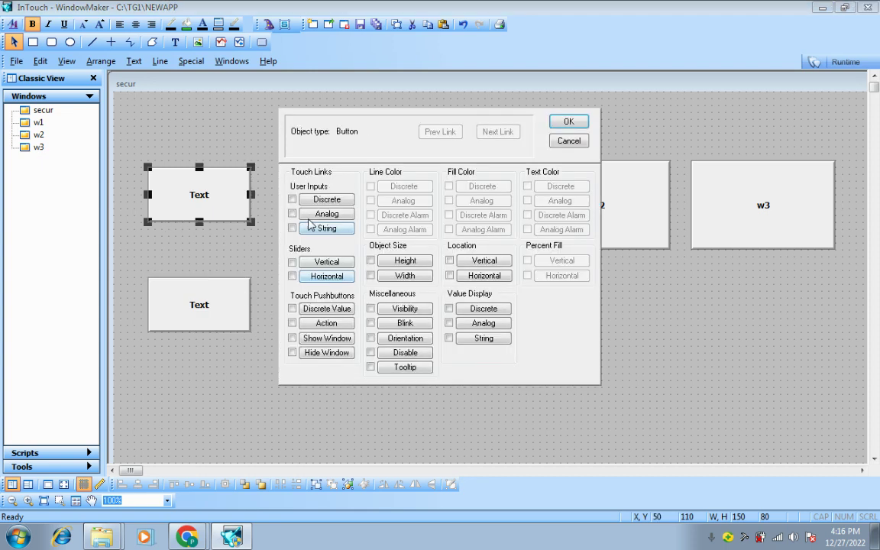
left_click(569, 143)
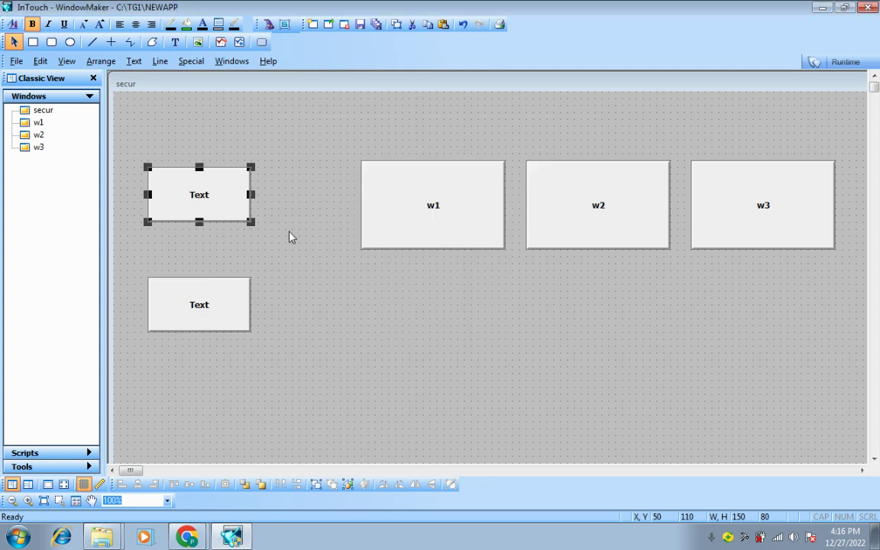
key("ctrl+l")
type("user name")
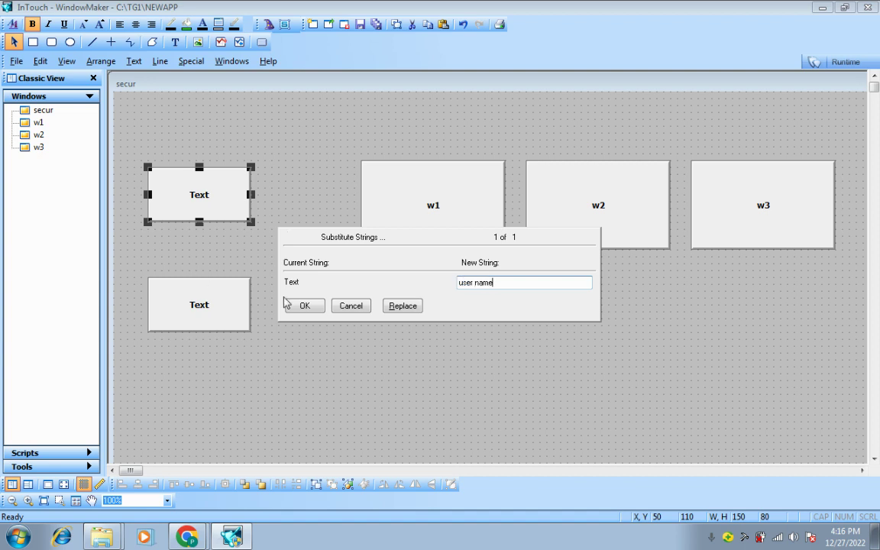
left_click(307, 306)
Change the text of the lower new button to password.
left_click(235, 315)
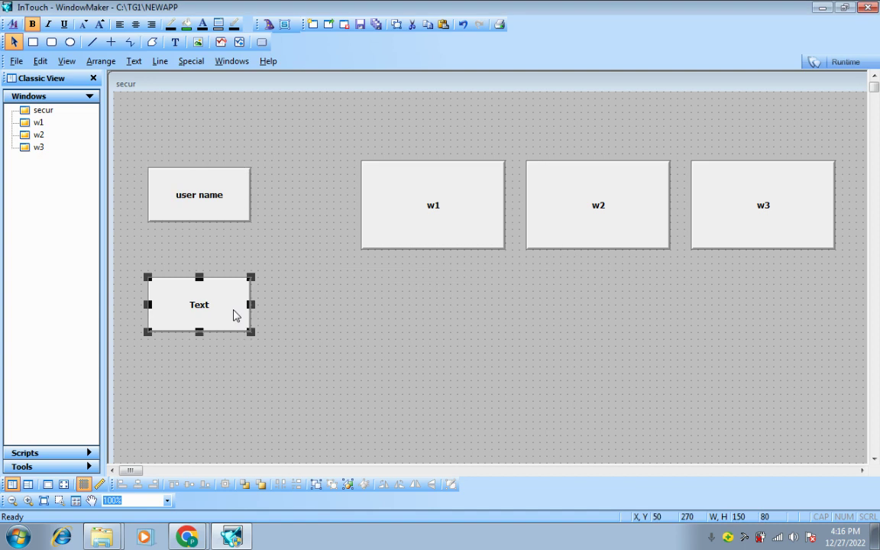
key("ctrl+l")
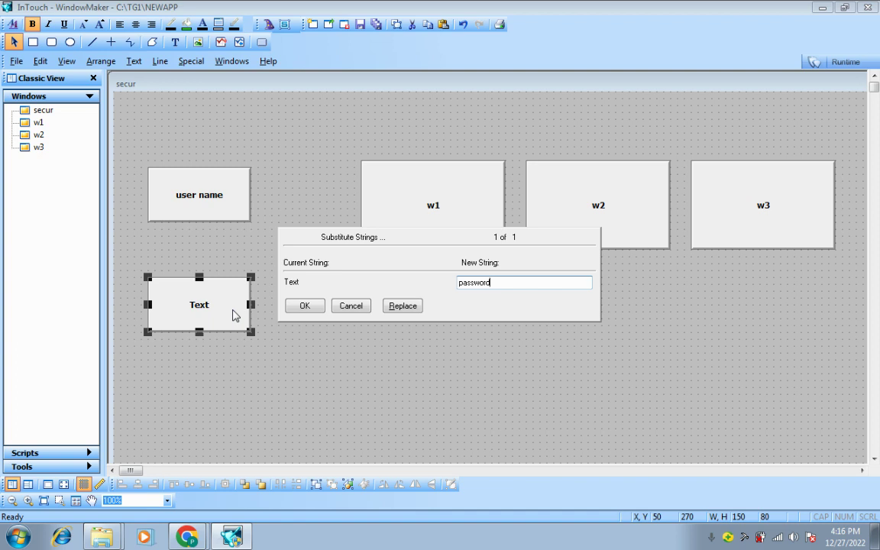
type("password")
left_click(305, 306)
left_click(313, 332)
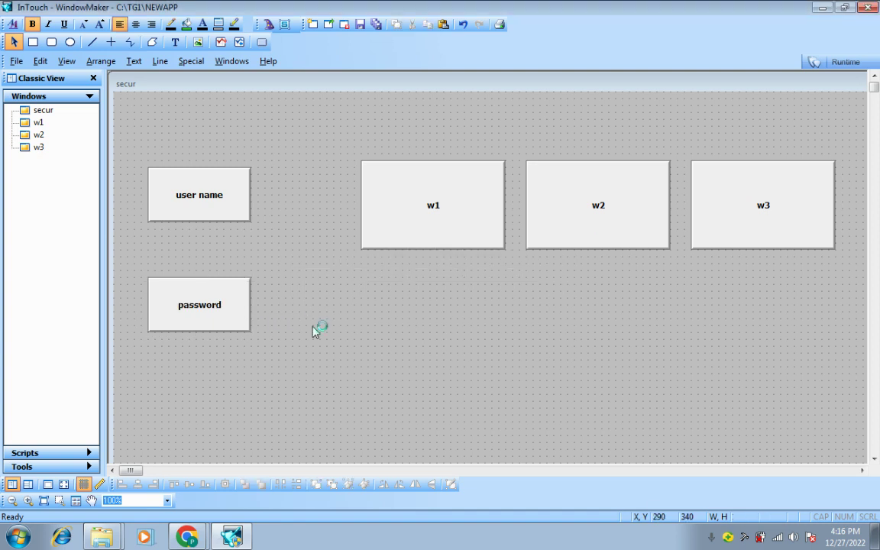